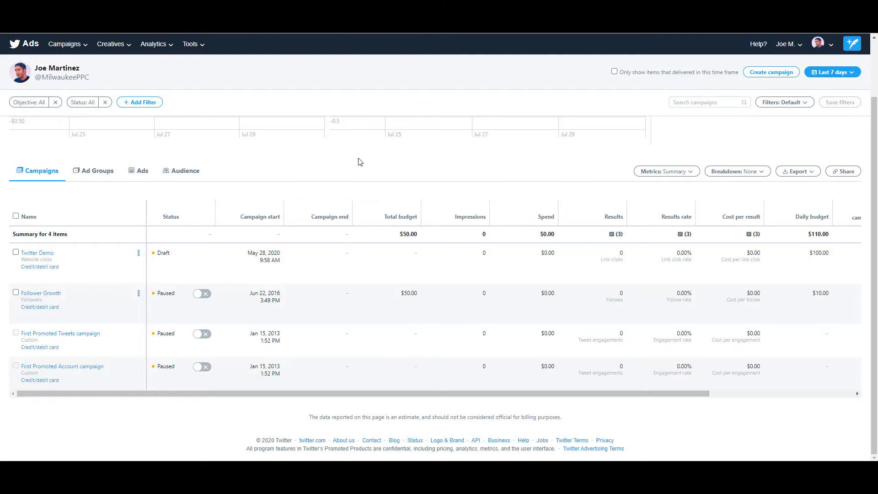
From Conversion tracking, show the universal website tag code and select the whole snippet to copy
click(201, 46)
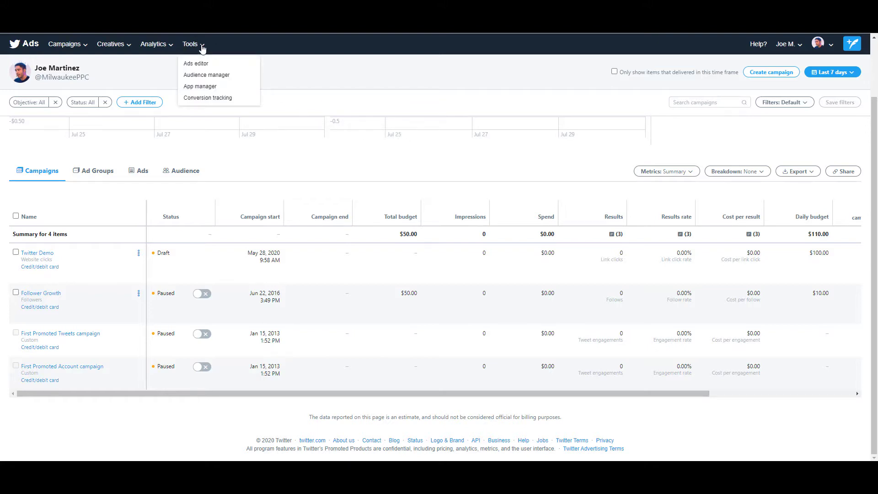
click(207, 97)
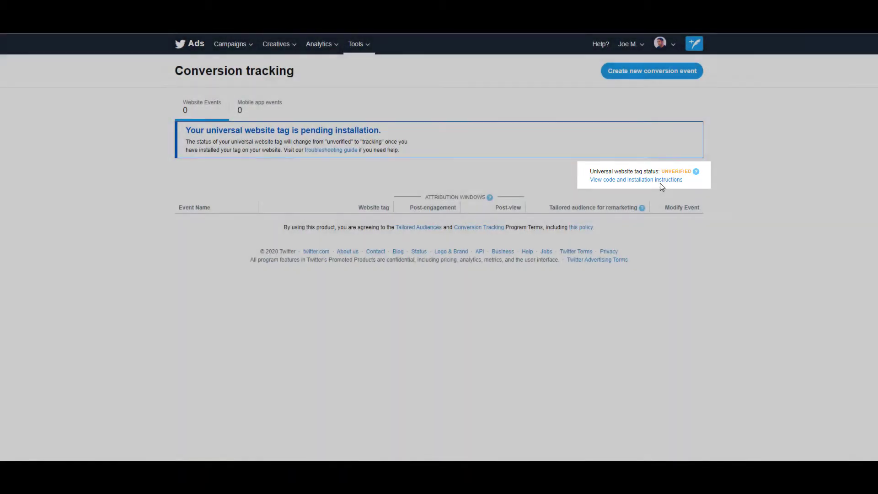
click(660, 180)
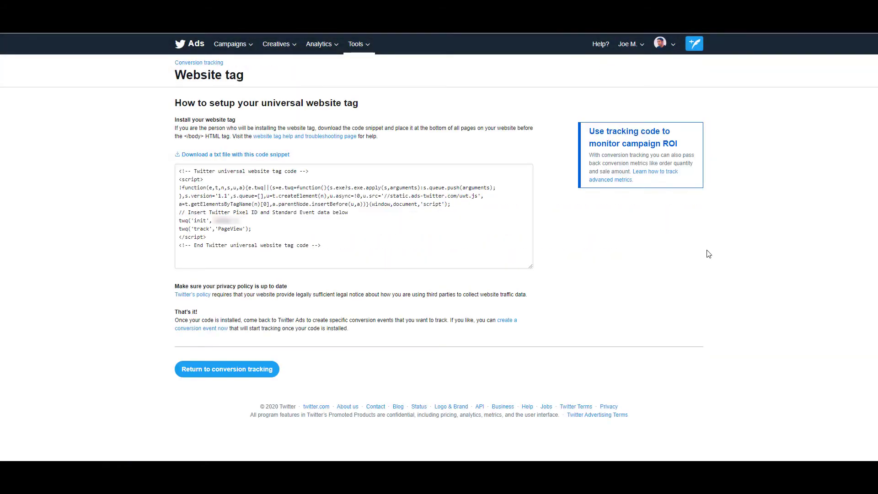
drag(502, 248, 0, 102)
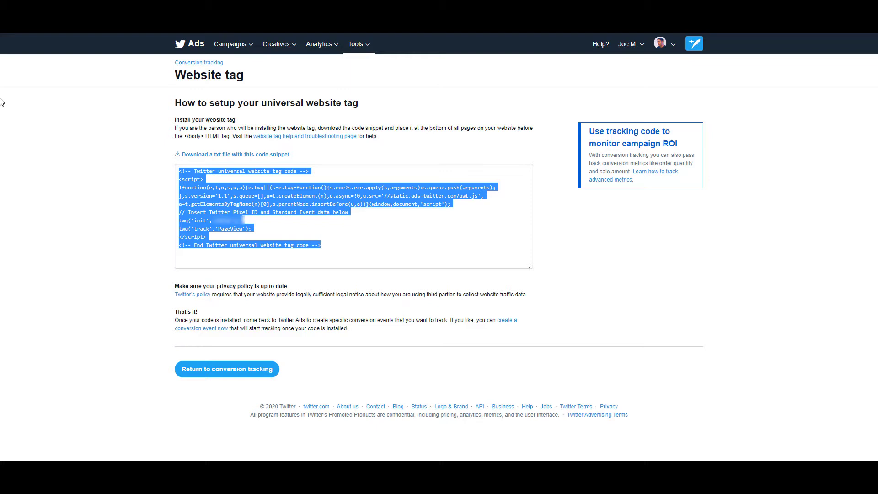
click(817, 285)
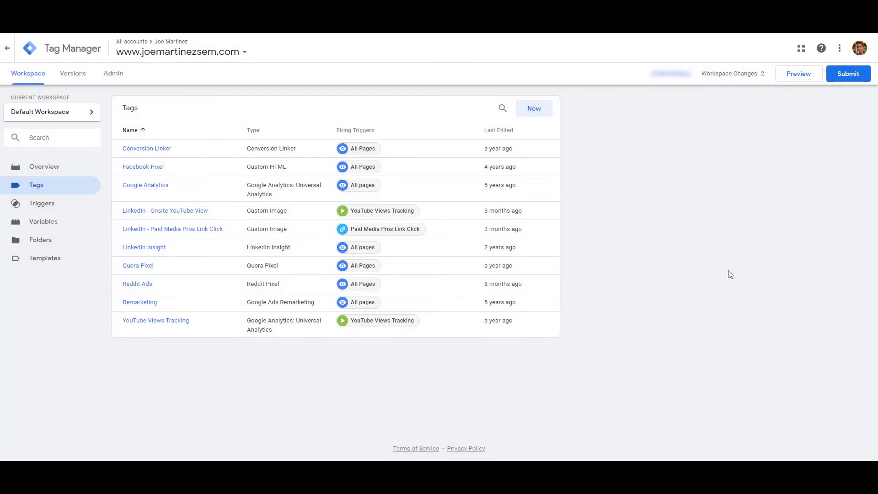
Create a new tag named 'Twitter Universal Tag' of type Twitter Universal Website Tag
click(541, 112)
text(Twitter Universal Tag)
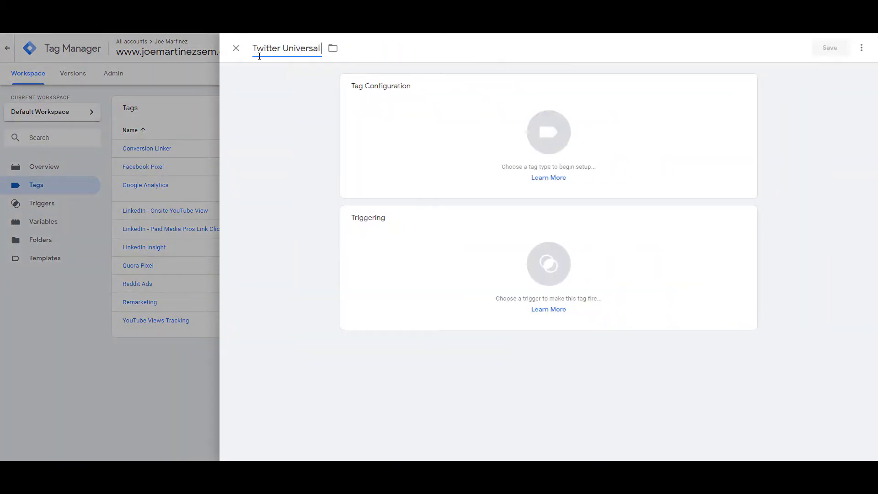
click(276, 122)
click(408, 143)
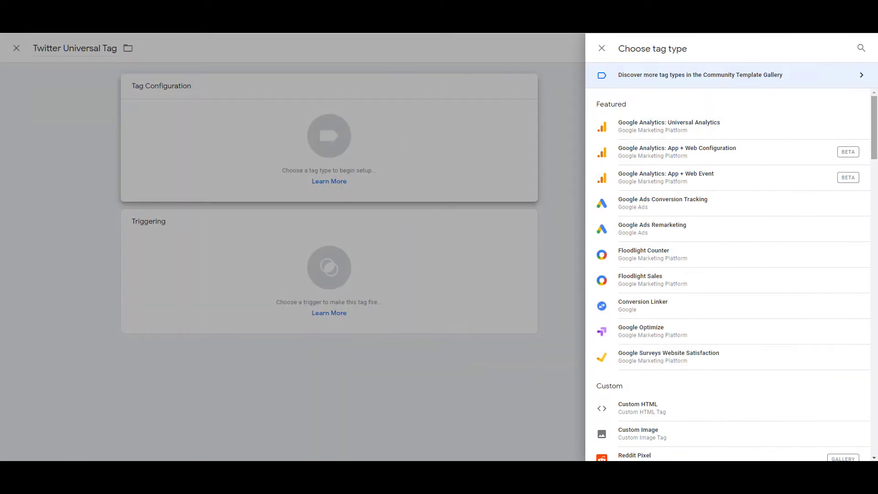
click(860, 55)
text(twitter)
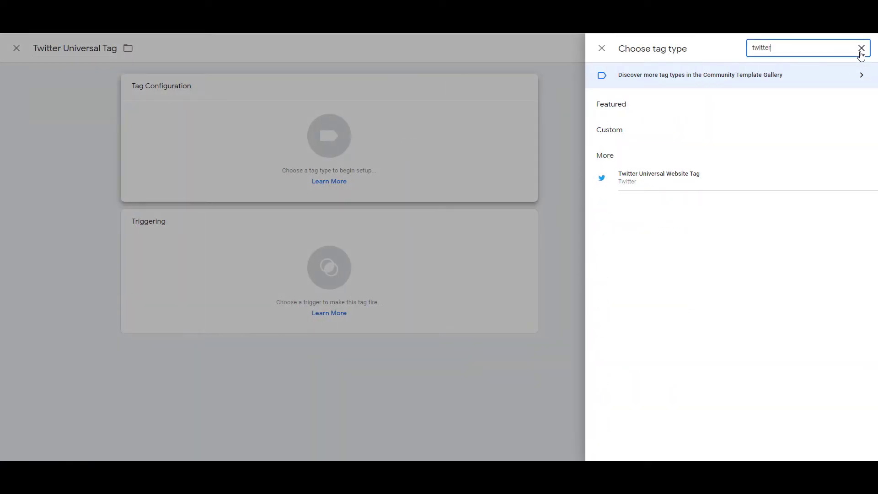
click(766, 180)
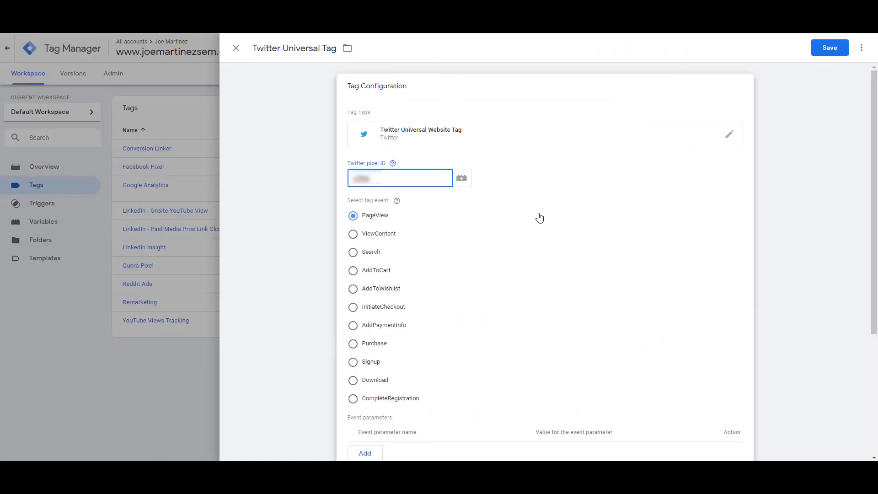
Enter the Twitter pixel ID, set the trigger to All Pages, and save the tag
click(271, 202)
scroll(271, 202, down, 2)
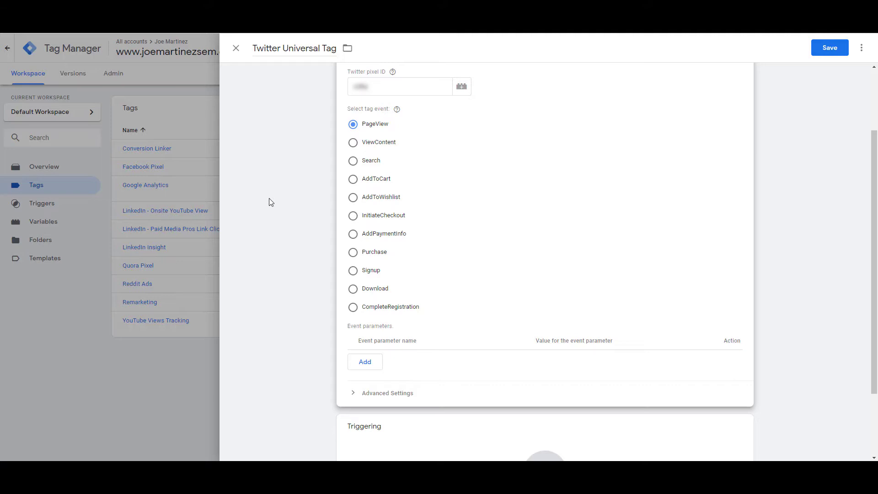
scroll(271, 202, down, 2)
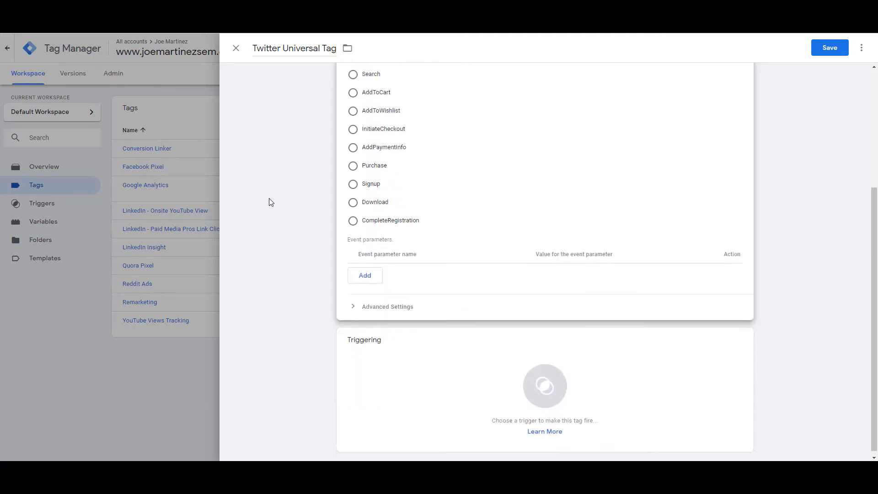
click(405, 363)
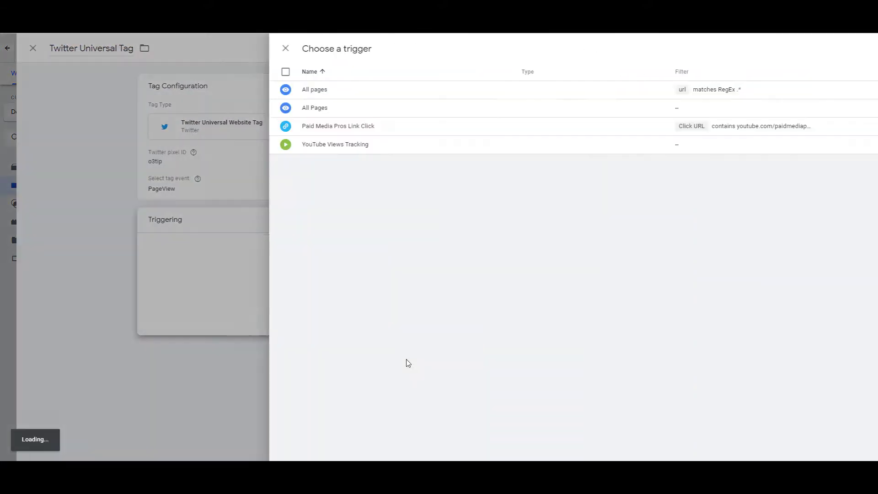
click(327, 108)
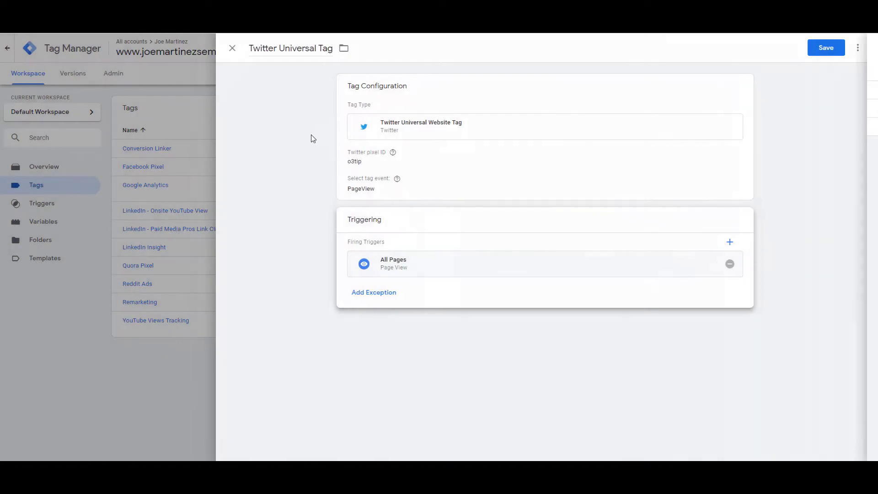
click(829, 48)
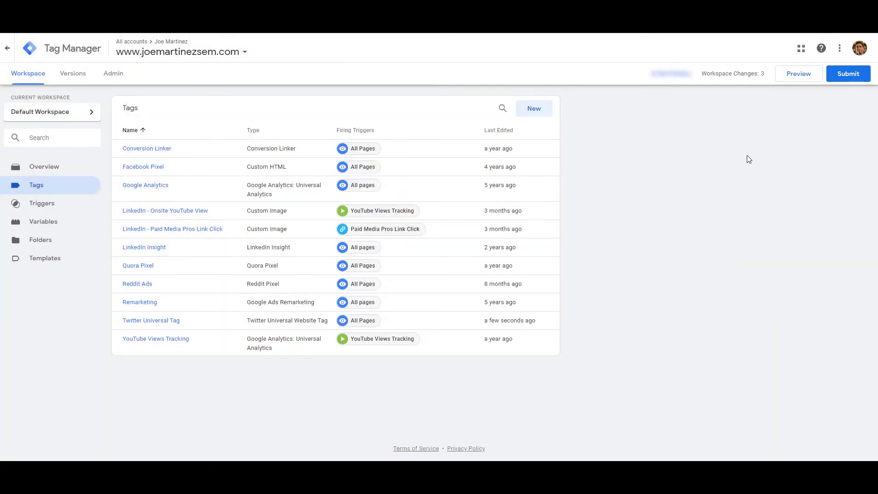
Start Preview mode on the website to check that Twitter Universal Tag fires
click(791, 76)
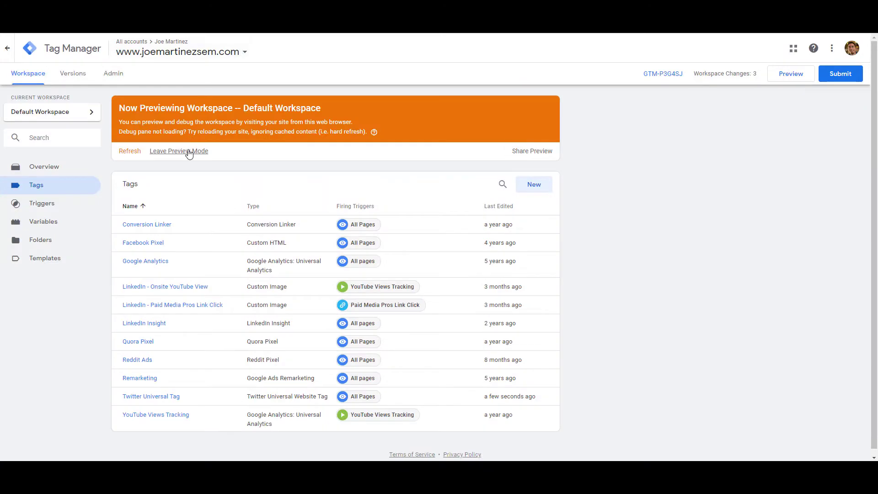
Exit preview mode and publish the workspace as version 'Twitter Tag'
click(187, 151)
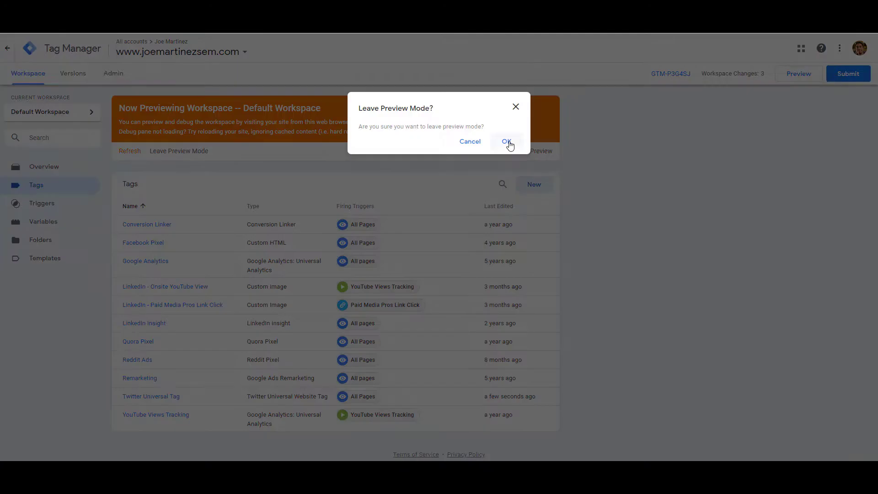
click(506, 142)
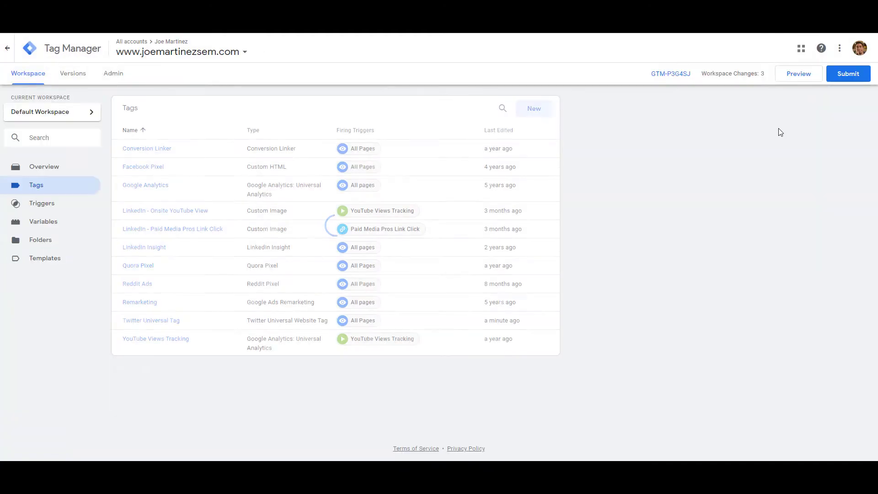
click(847, 74)
text(Twitter Tag)
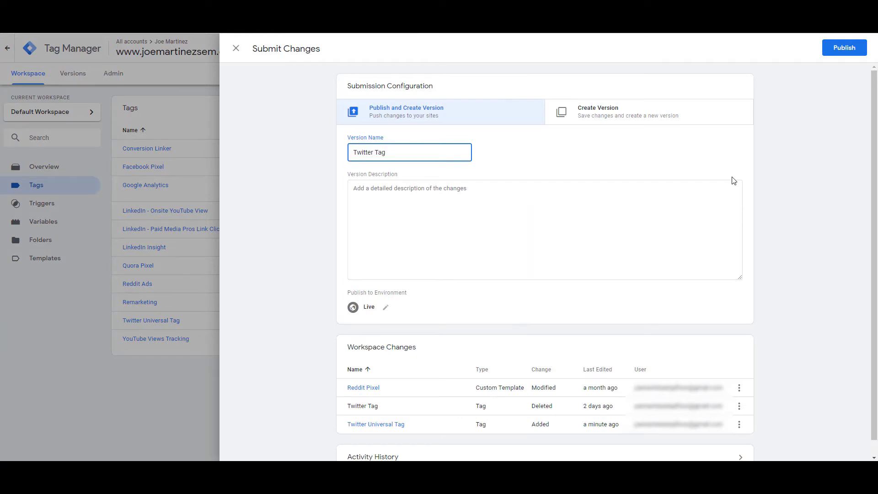
click(844, 47)
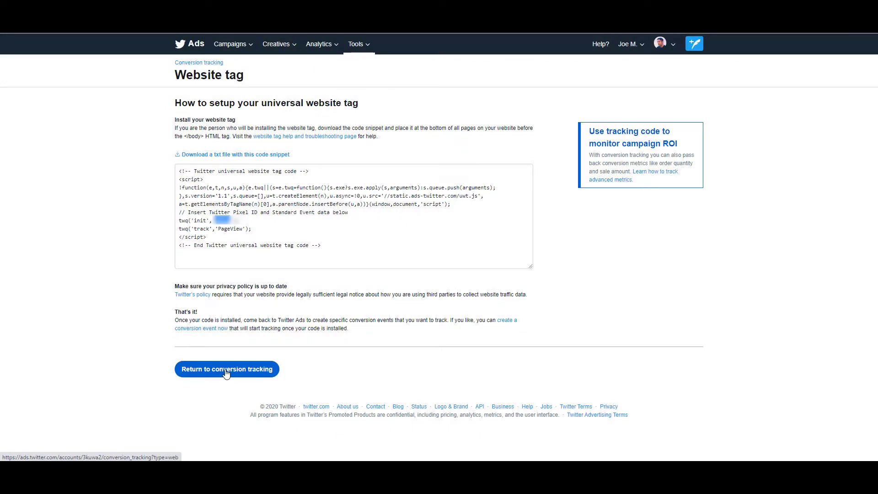
Return to the conversion tracking page and begin a new conversion event
click(228, 374)
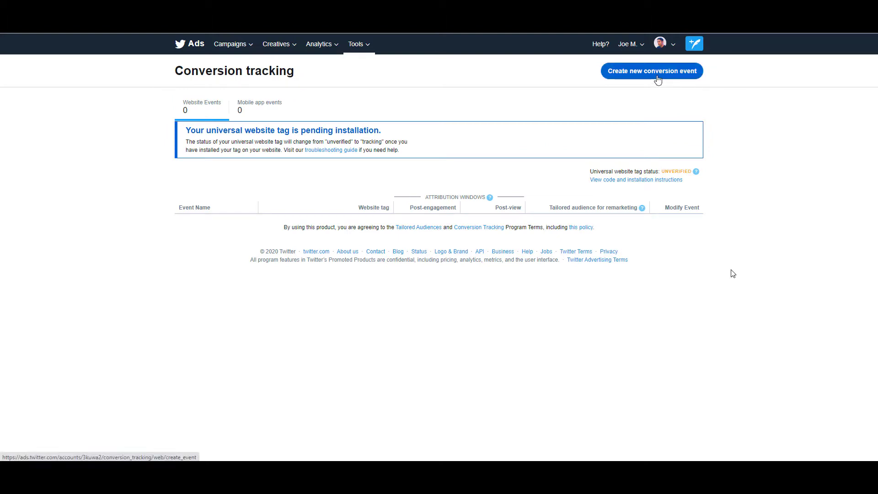
click(657, 80)
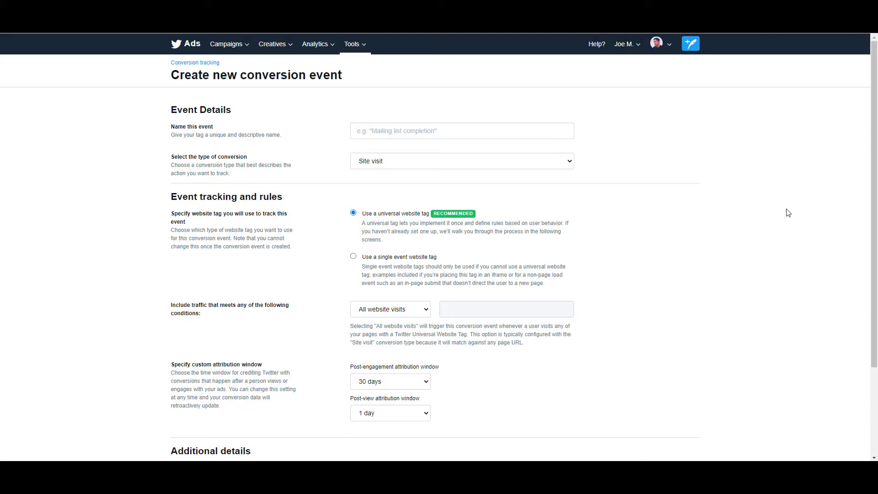
Name the event 'Contact Form', keep the Site visit type, and select a single event website tag
click(530, 129)
text(Contact Form)
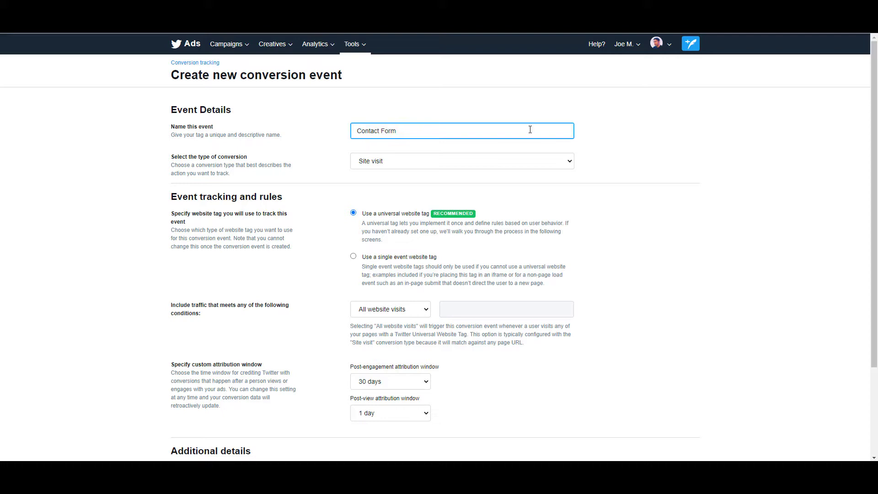
click(564, 168)
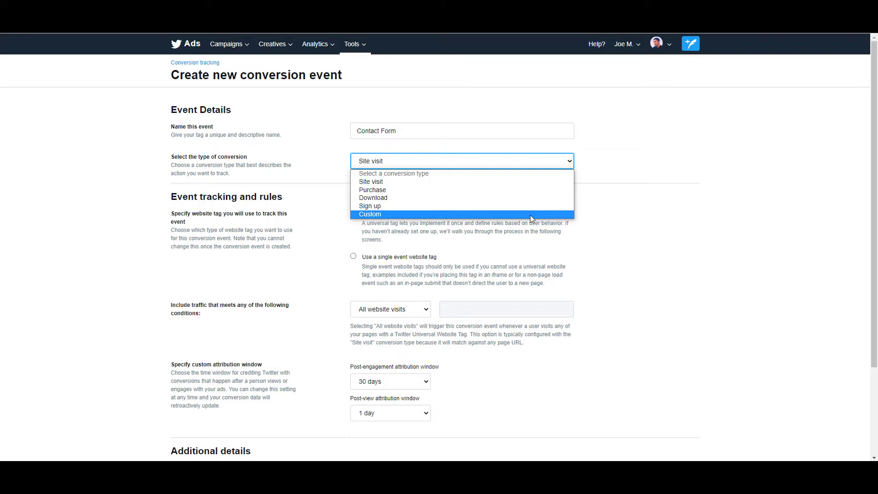
click(525, 214)
click(521, 182)
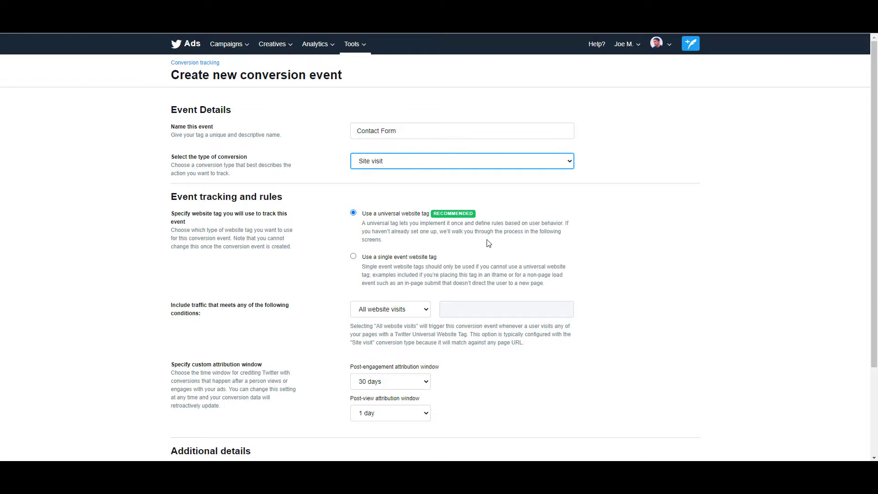
click(352, 257)
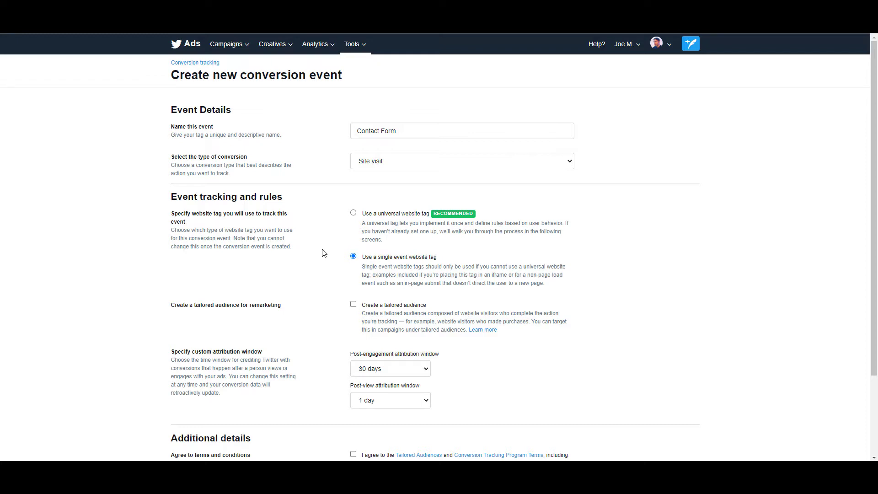
Switch back to the universal website tag and add the rule URL contains /contact-thank-you
click(353, 213)
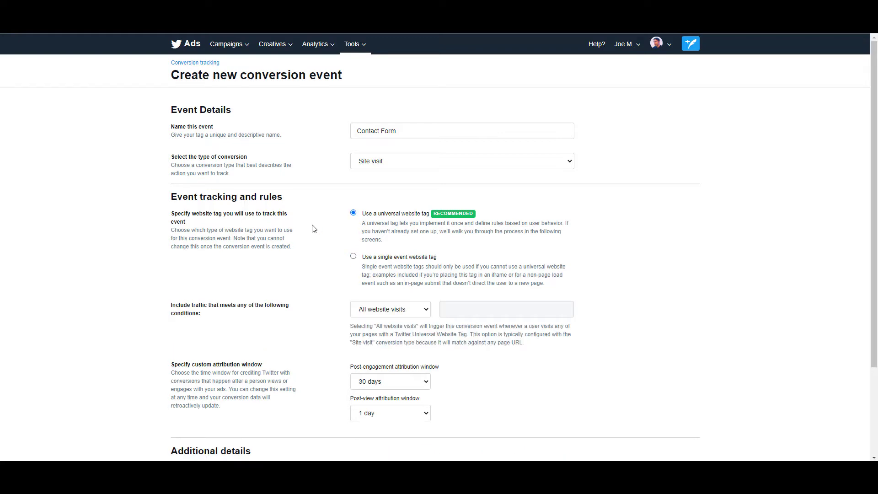
scroll(318, 234, down, 1)
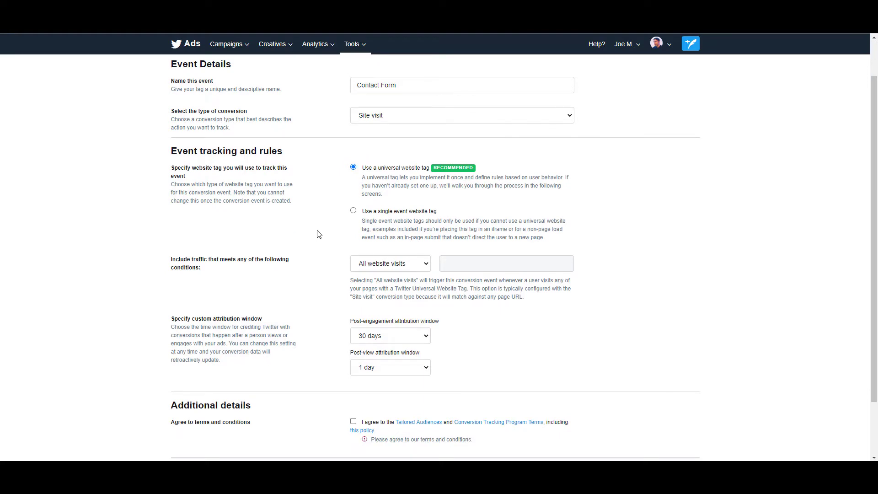
click(404, 266)
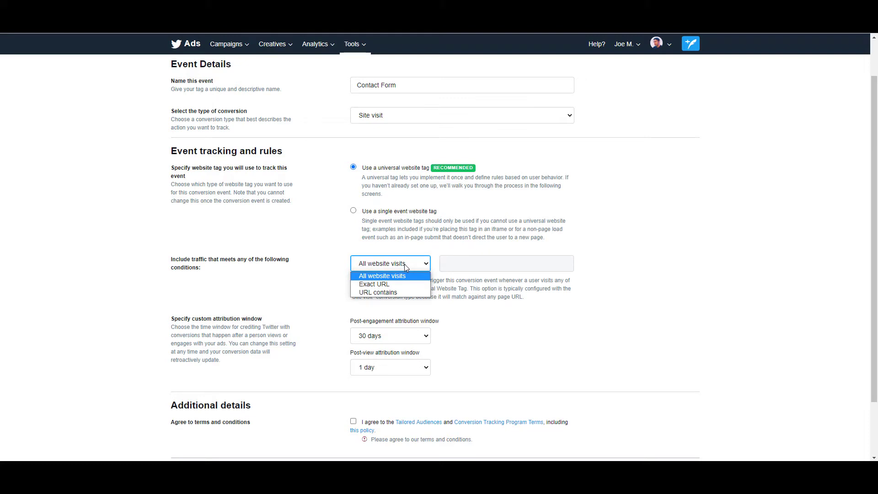
click(409, 292)
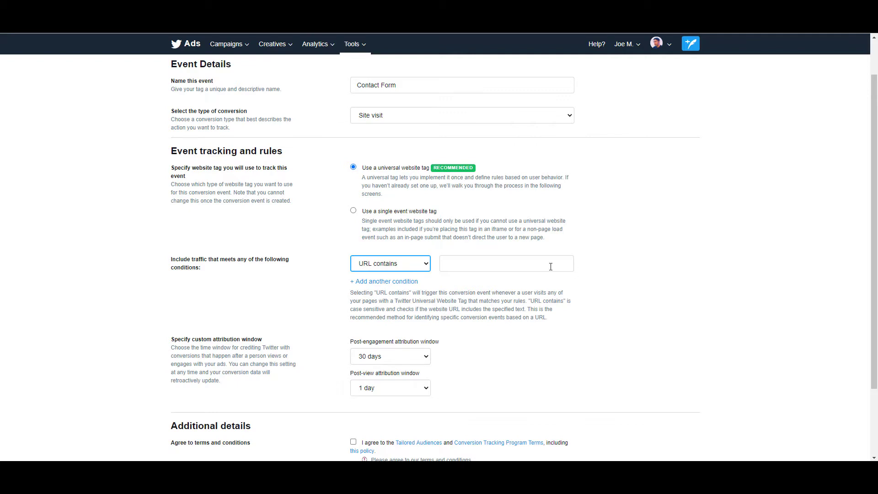
key(Tab)
text(/contact-thank-you)
click(634, 288)
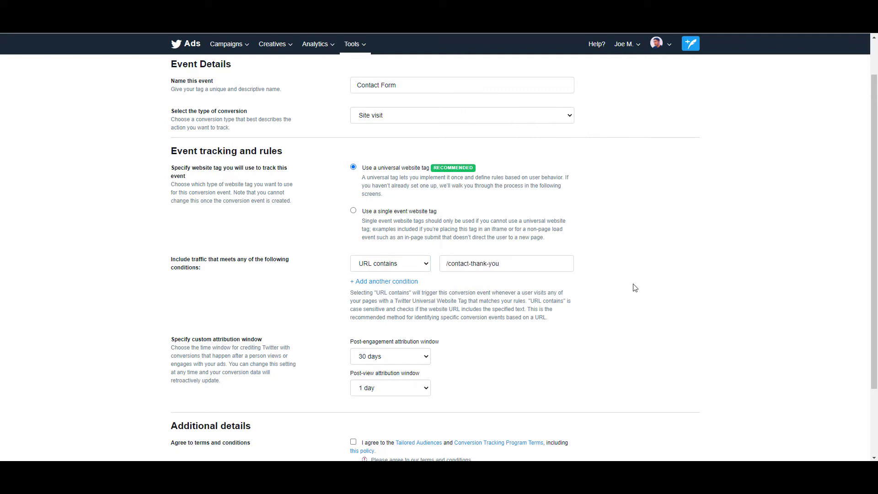
Add a second condition, URL contains /download-complete, and then remove it
click(404, 282)
click(413, 264)
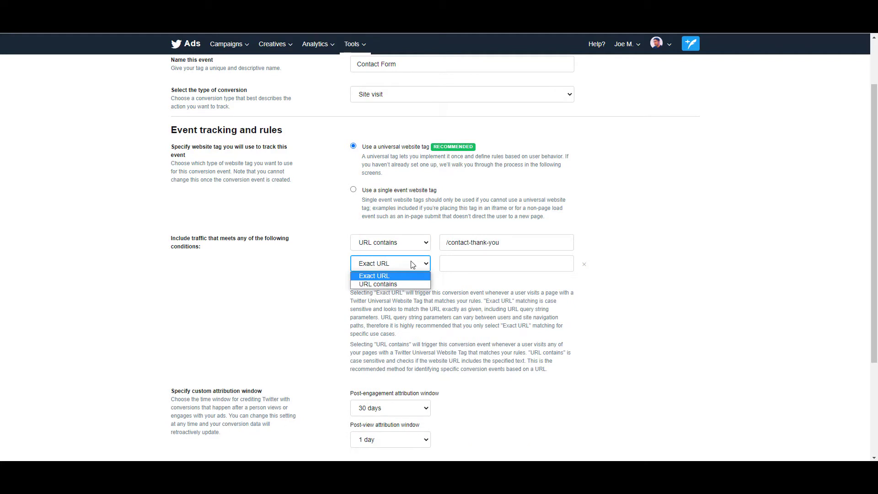
click(655, 334)
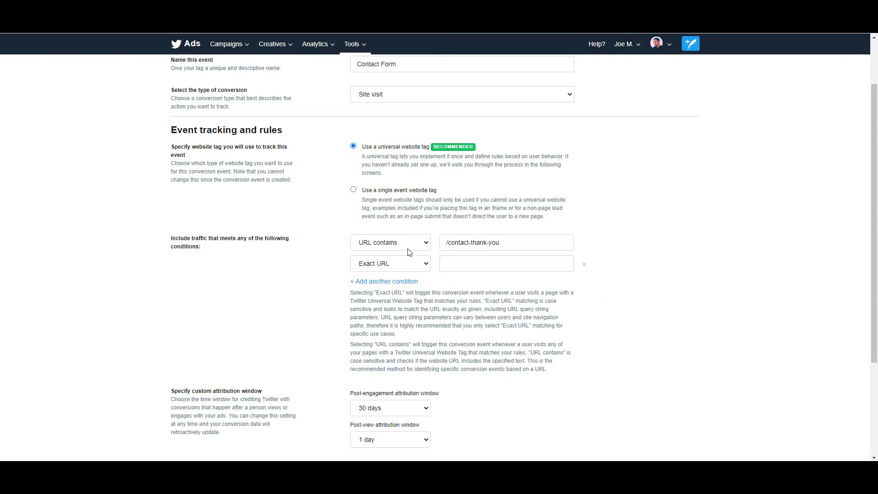
click(389, 263)
click(392, 283)
click(525, 265)
text(/download-complete)
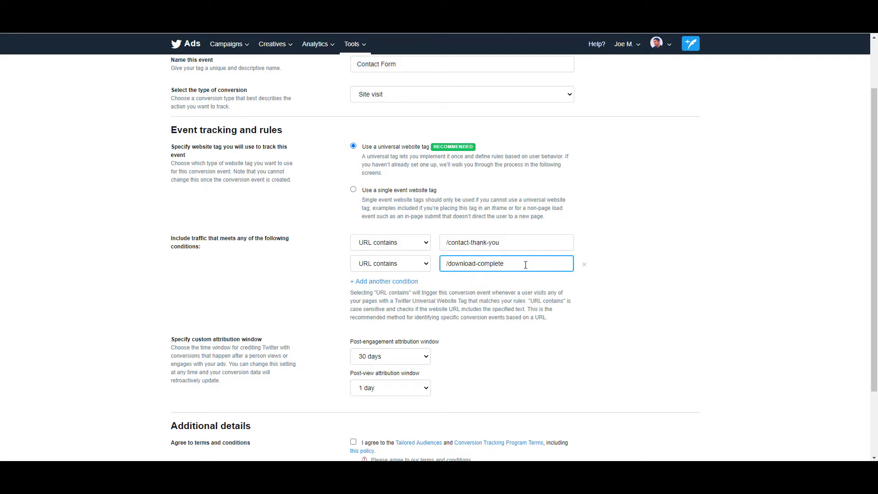
click(584, 264)
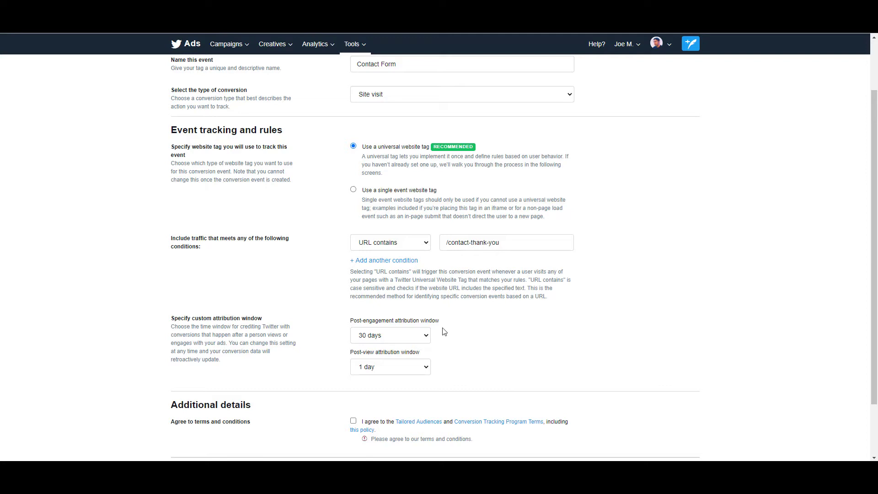
Set the post-engagement window to 90 days and post-view to Off, then accept the terms
click(425, 336)
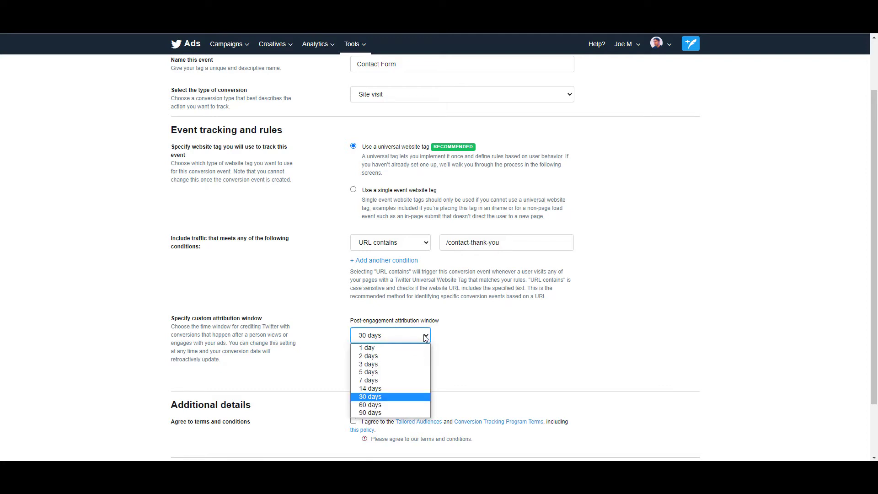
click(402, 413)
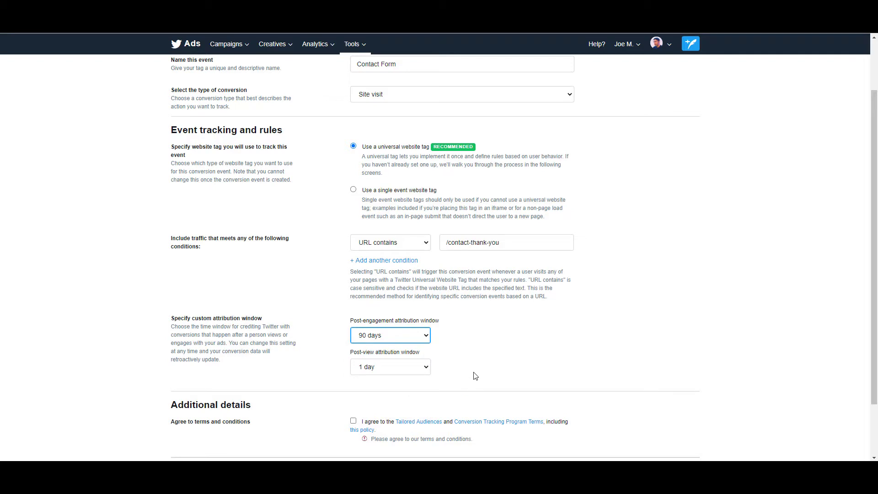
click(426, 369)
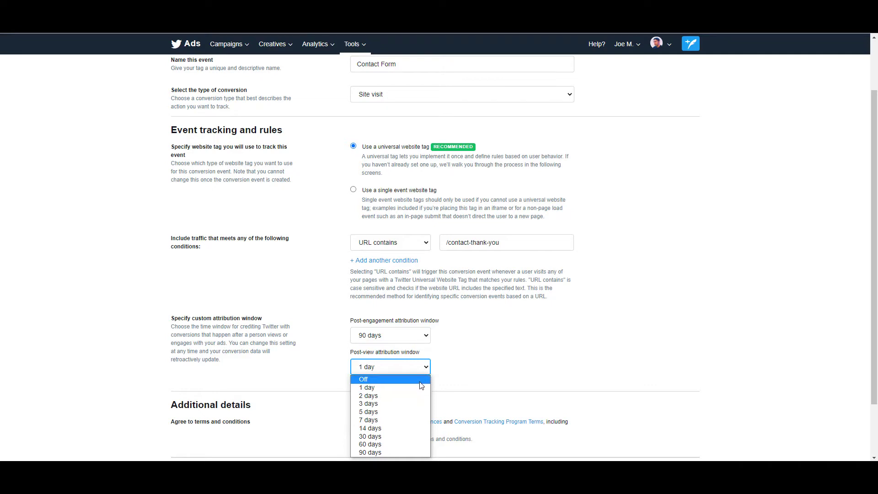
click(421, 379)
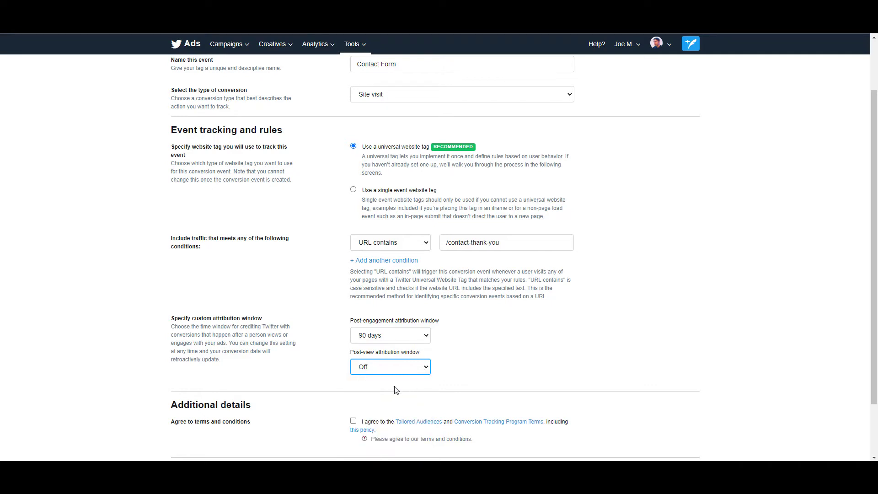
click(353, 421)
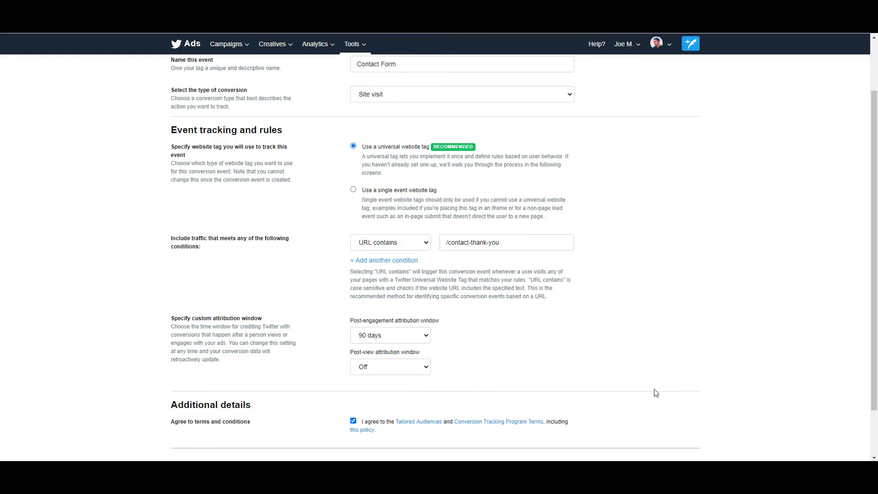
scroll(656, 394, down, 2)
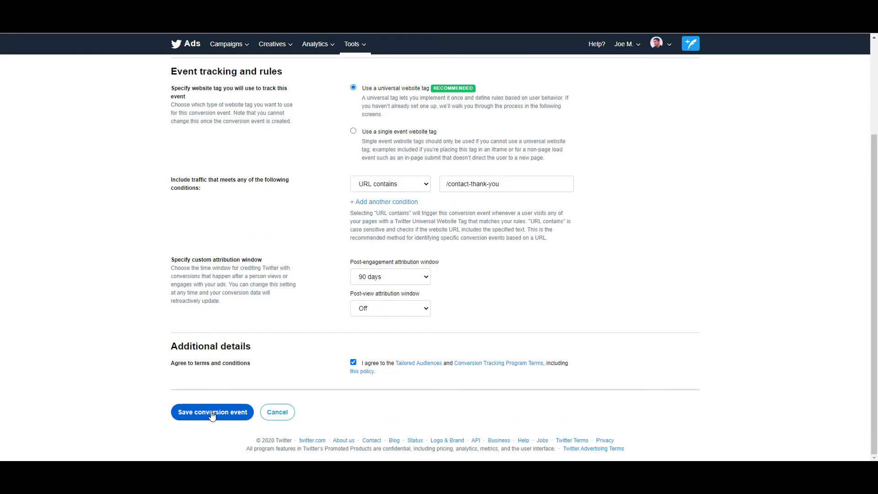
Save the Contact Form event and go back to the conversion tracking list
click(212, 413)
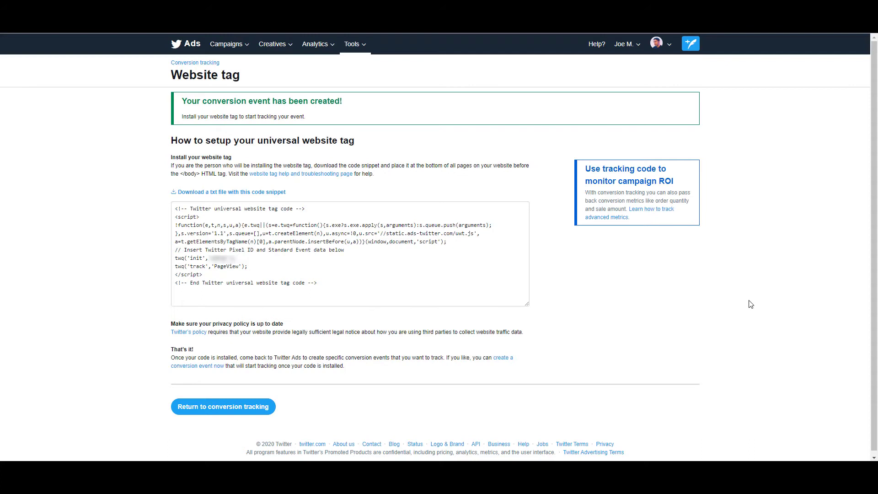
click(244, 407)
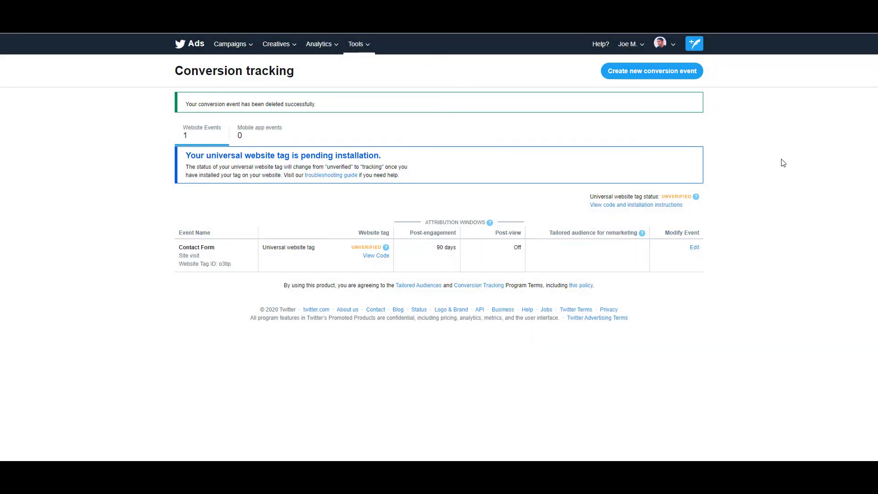
Create a Custom-type event on a single event website tag, with tailored audience and terms ticked
click(682, 75)
click(402, 166)
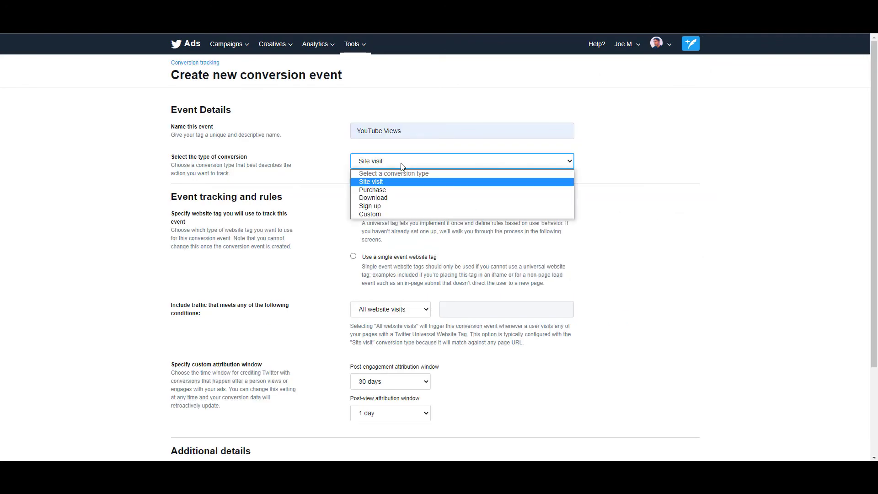
click(418, 215)
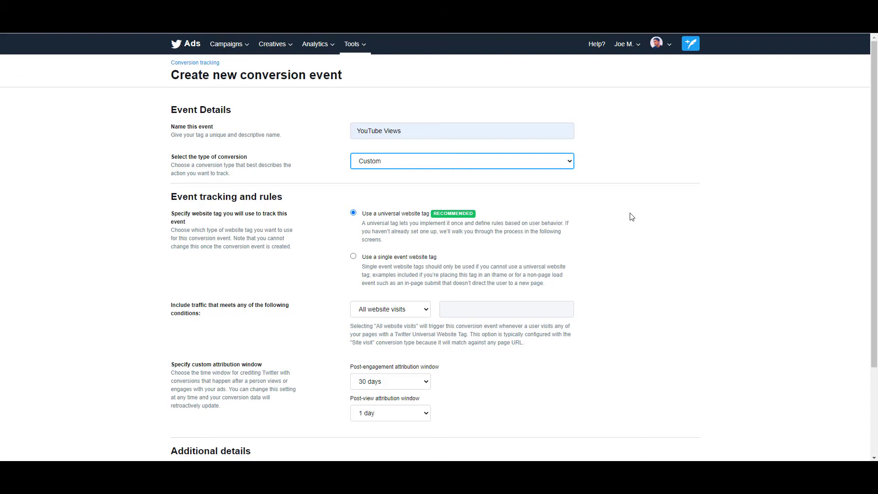
click(353, 256)
scroll(695, 221, down, 3)
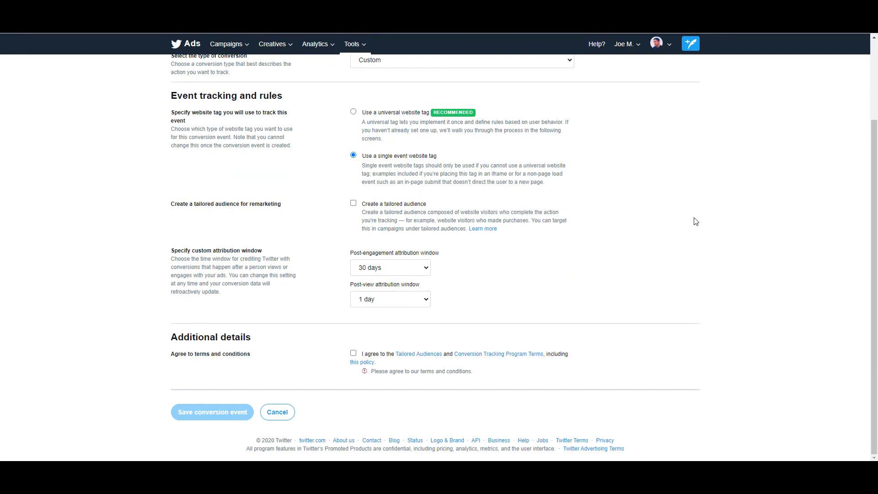
click(354, 204)
click(353, 354)
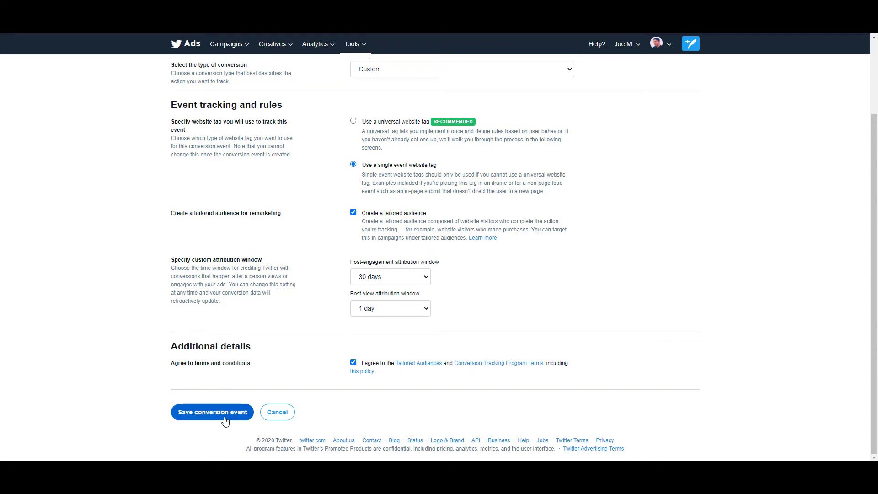
Save the YouTube Views conversion event and copy its single-event website tag code
click(212, 412)
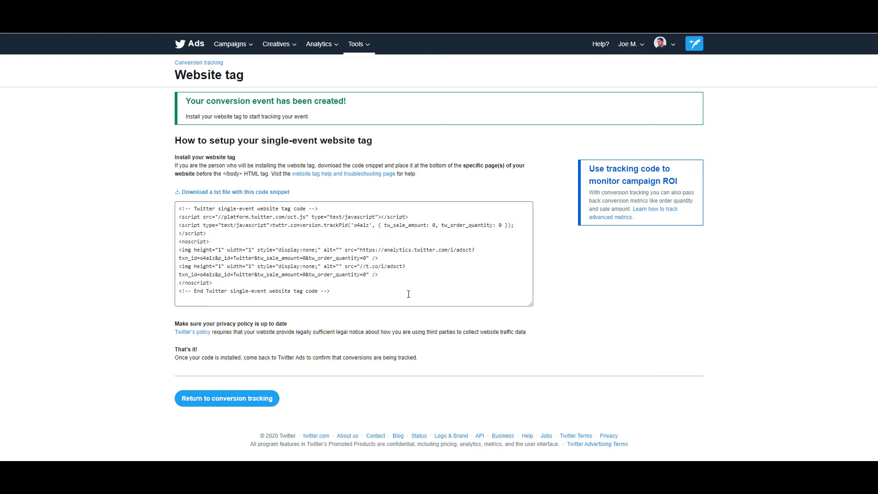
click(319, 254)
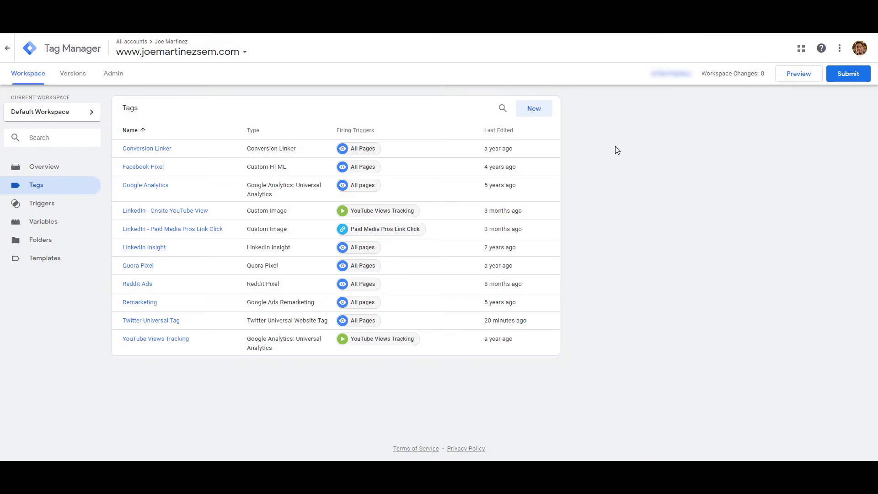
Create a Custom HTML tag named 'Twitter Ads - YouTube Views' containing the pasted Twitter code
click(534, 108)
click(273, 47)
text(Twitter Ads - YouTube Views)
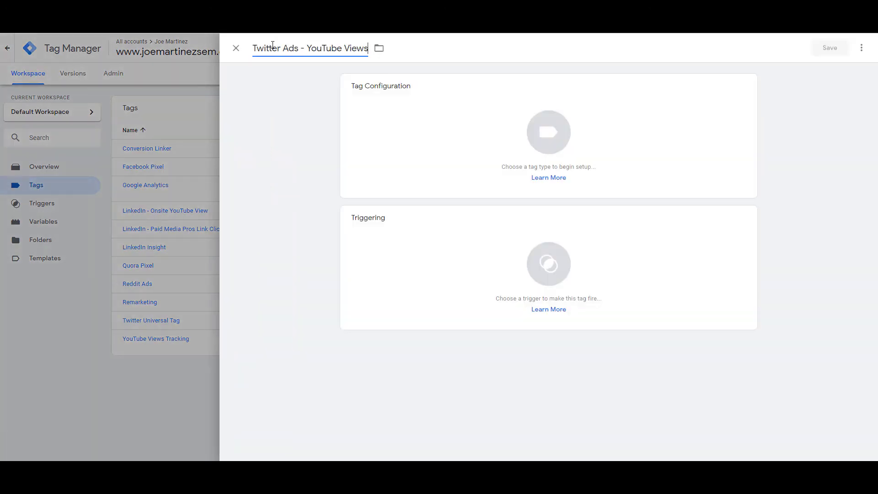
click(385, 119)
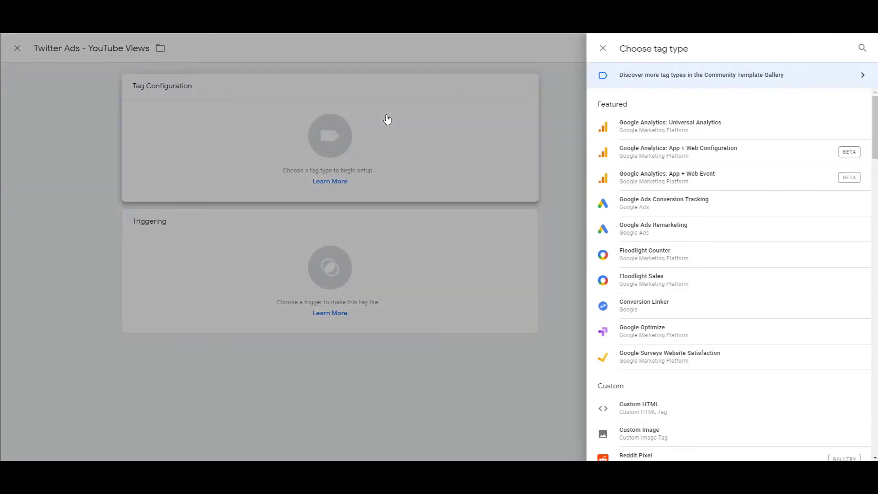
click(718, 412)
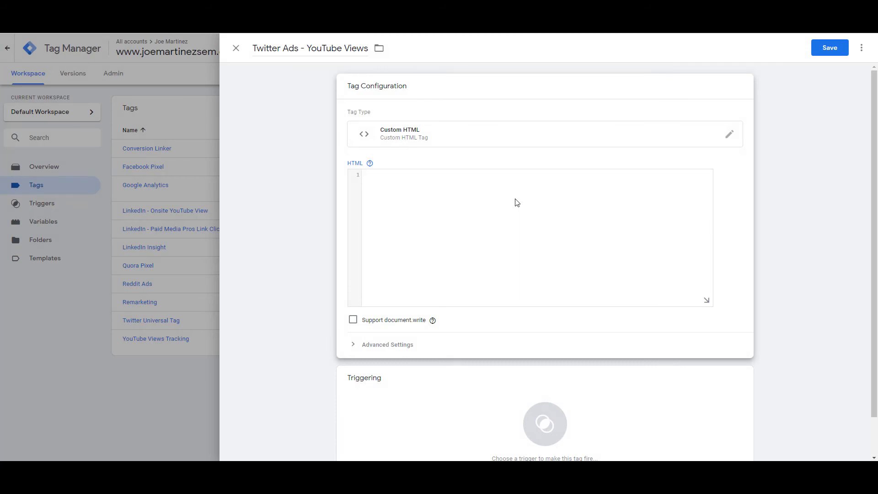
click(516, 202)
key(ctrl+v)
Fire the tag on YouTube Views Tracking, save it, and start Preview mode
click(652, 380)
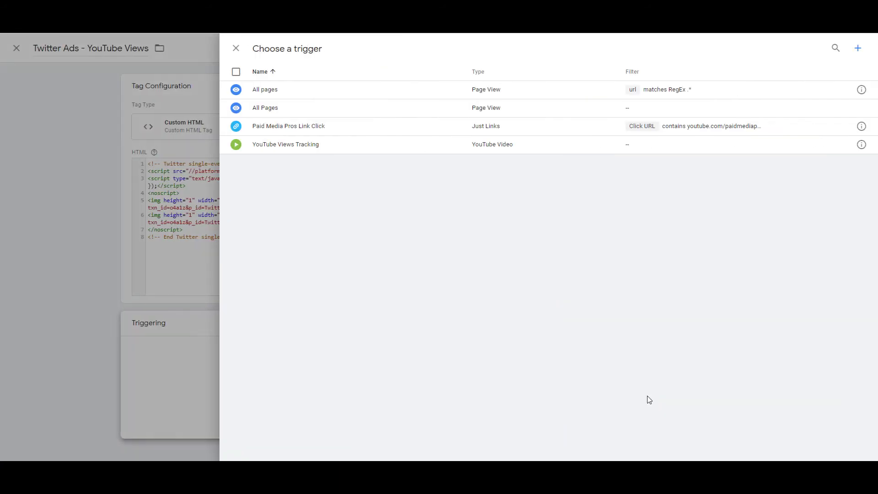
click(370, 155)
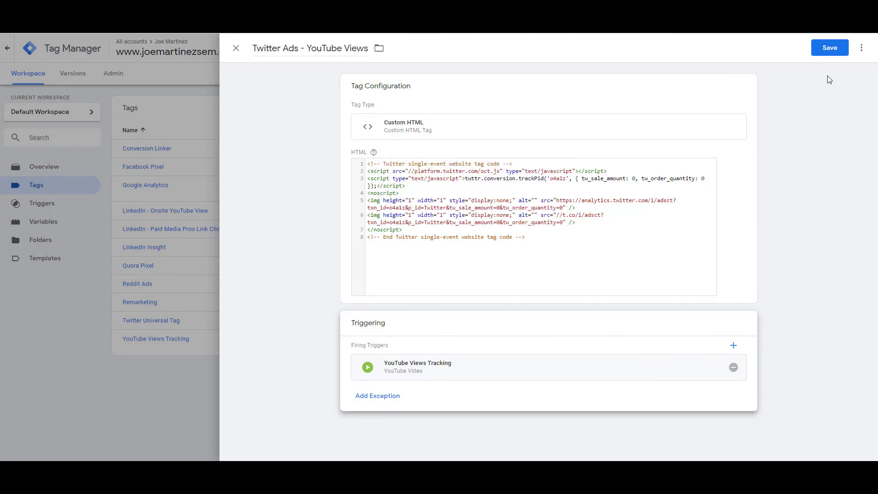
click(831, 49)
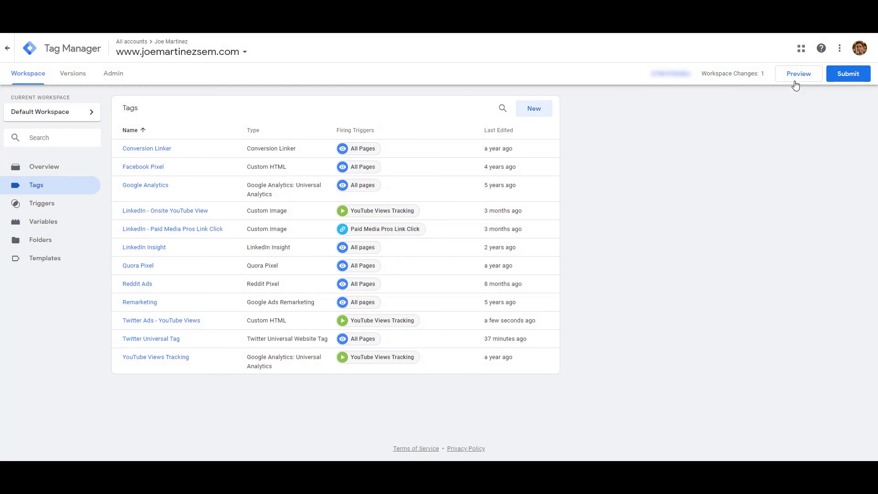
click(795, 81)
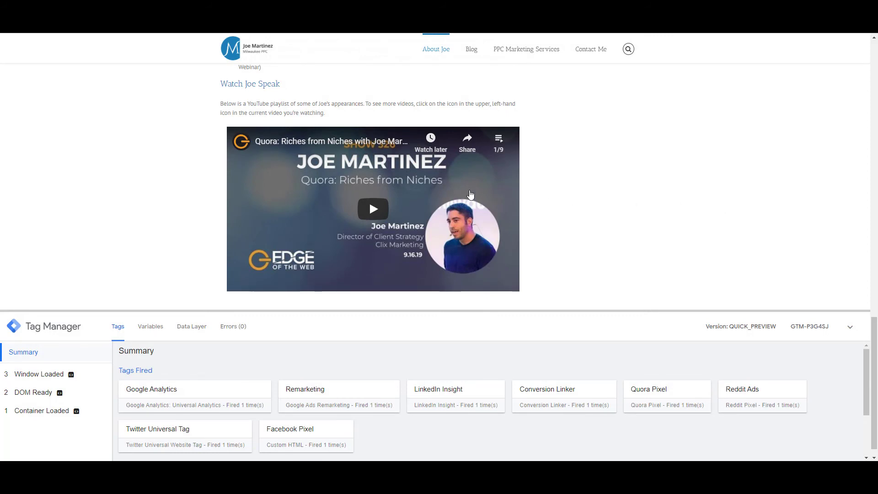
Play the site's YouTube video to confirm the 'Twitter Ads - YouTube Views' tag fires
click(385, 214)
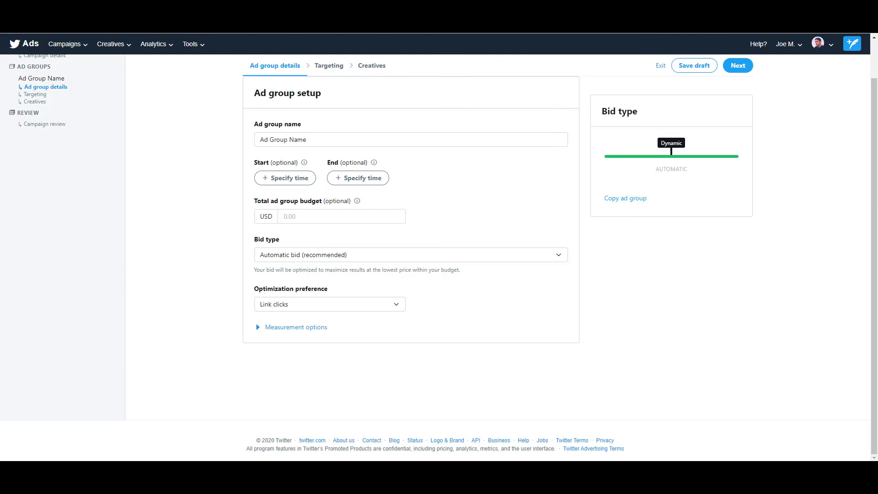
Keep Automatic bid, choose Website conversions optimization, and set Contact Form as key conversion metric
click(559, 255)
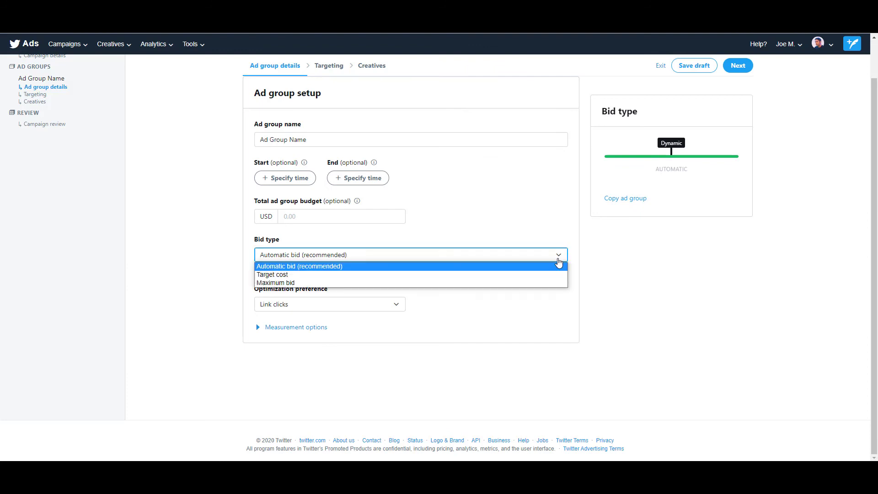
click(558, 263)
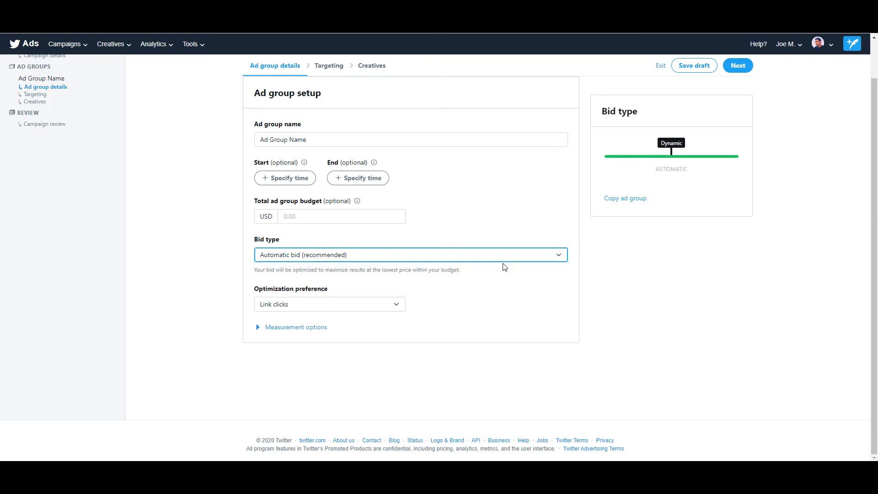
click(395, 306)
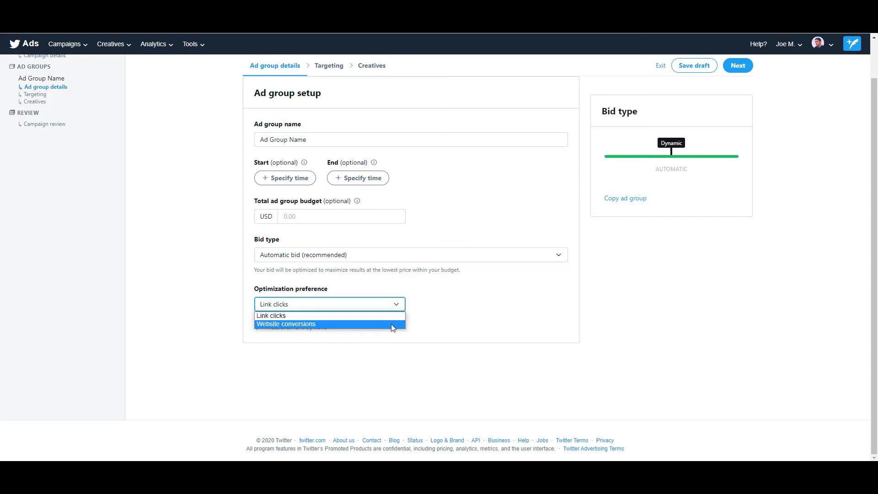
click(391, 324)
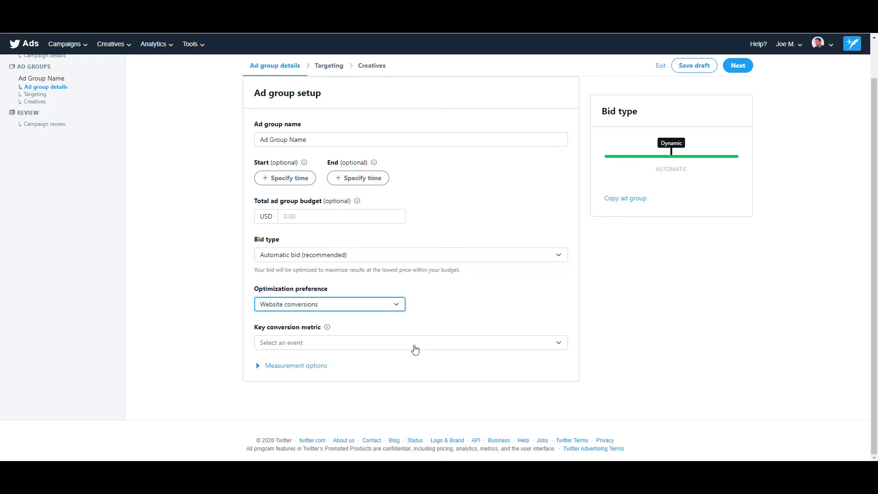
click(414, 349)
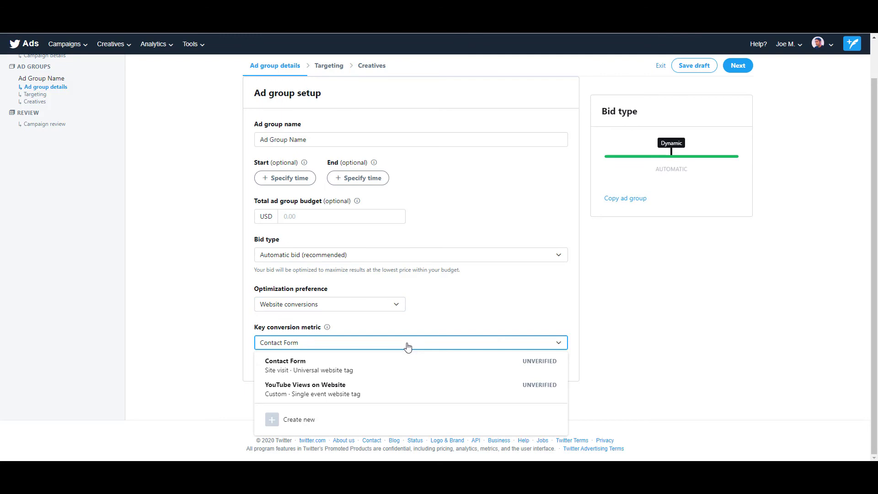
click(723, 383)
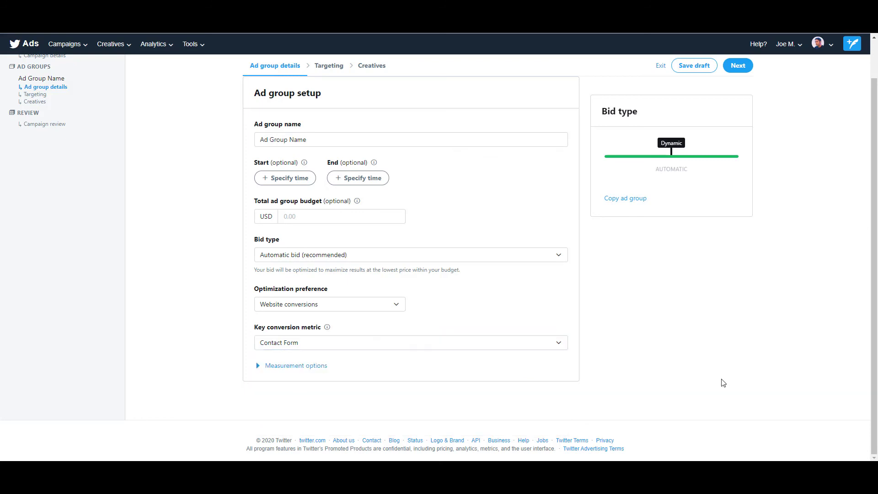